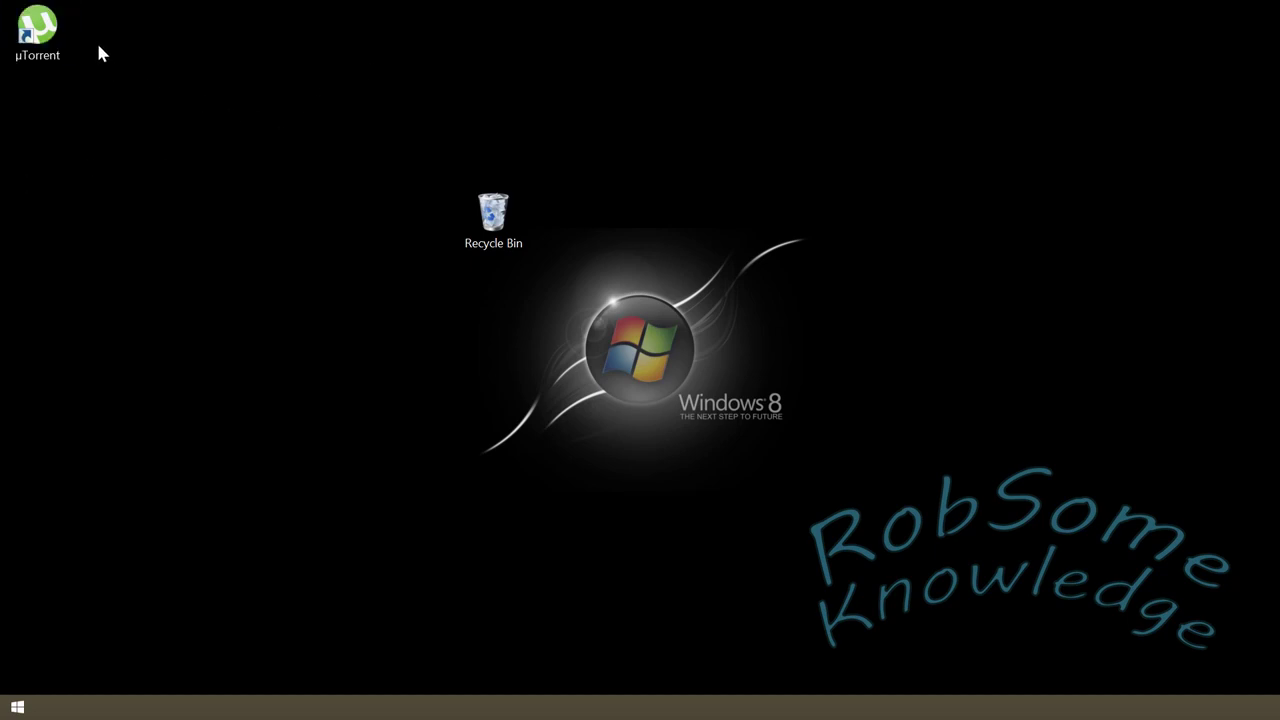
- Launch µTorrent and open Preferences on the Connection page, showing incoming port 34582
double_click(38, 32)
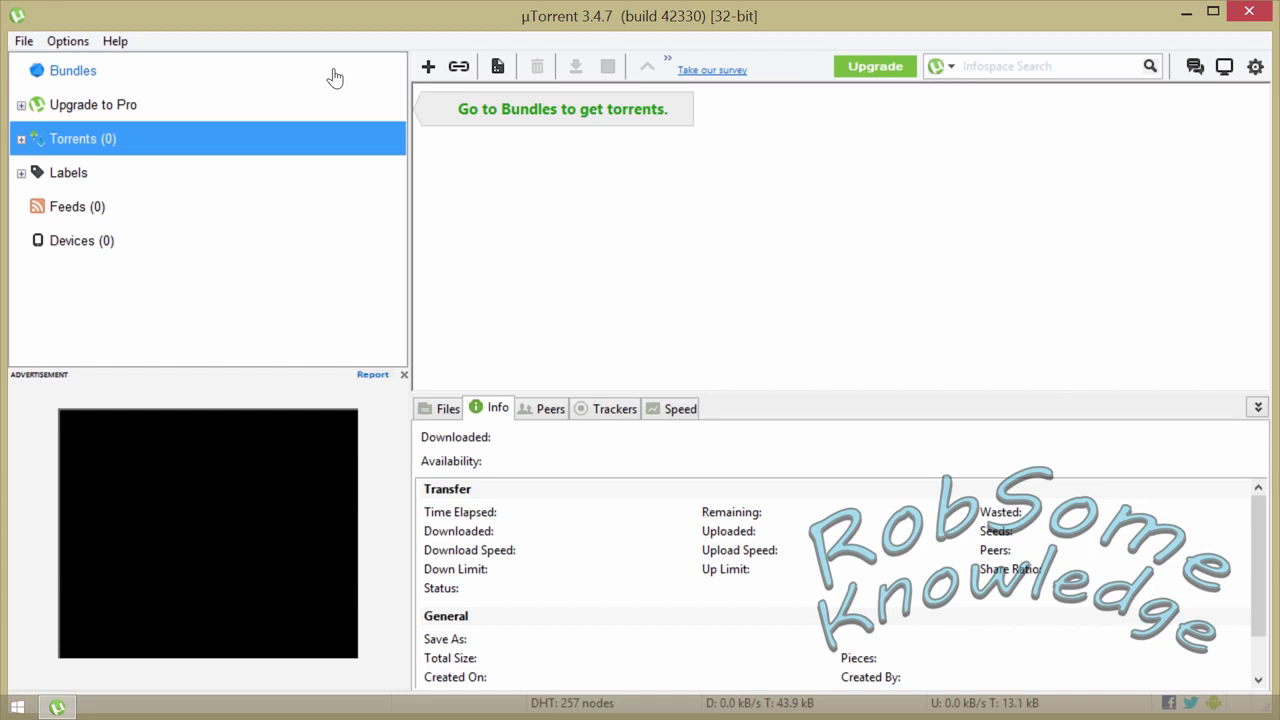
left_click(76, 50)
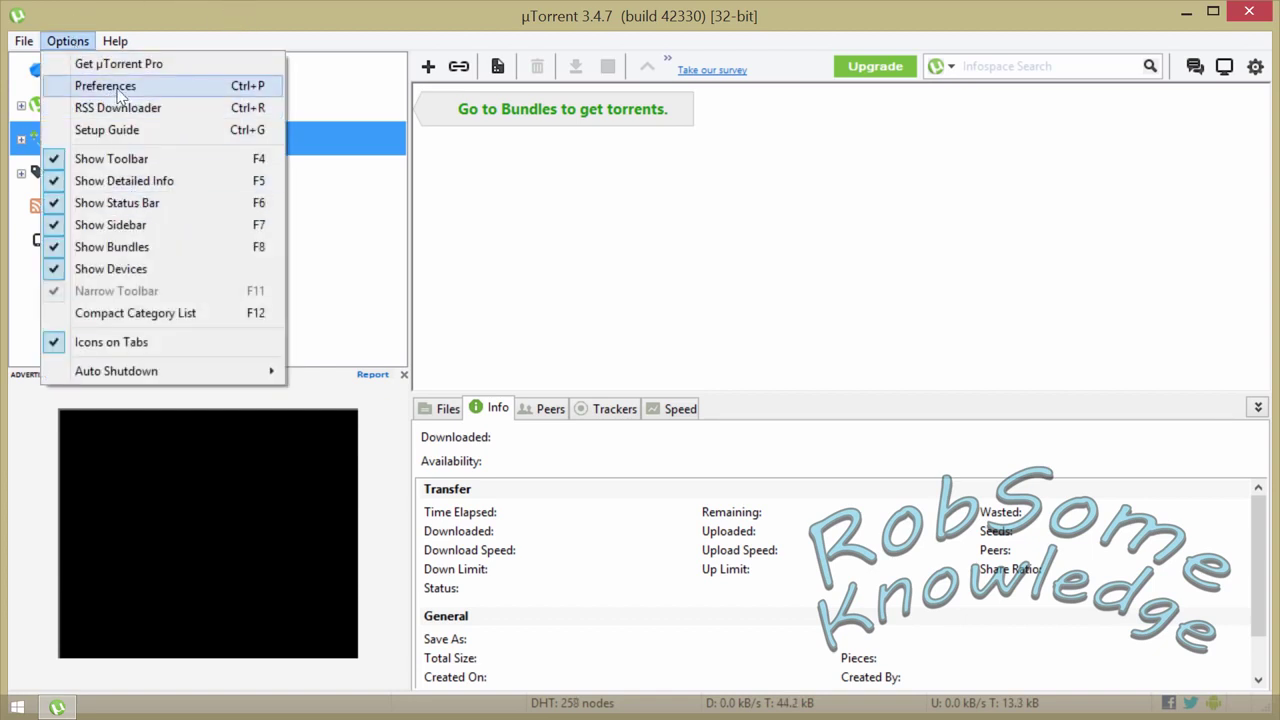
left_click(119, 94)
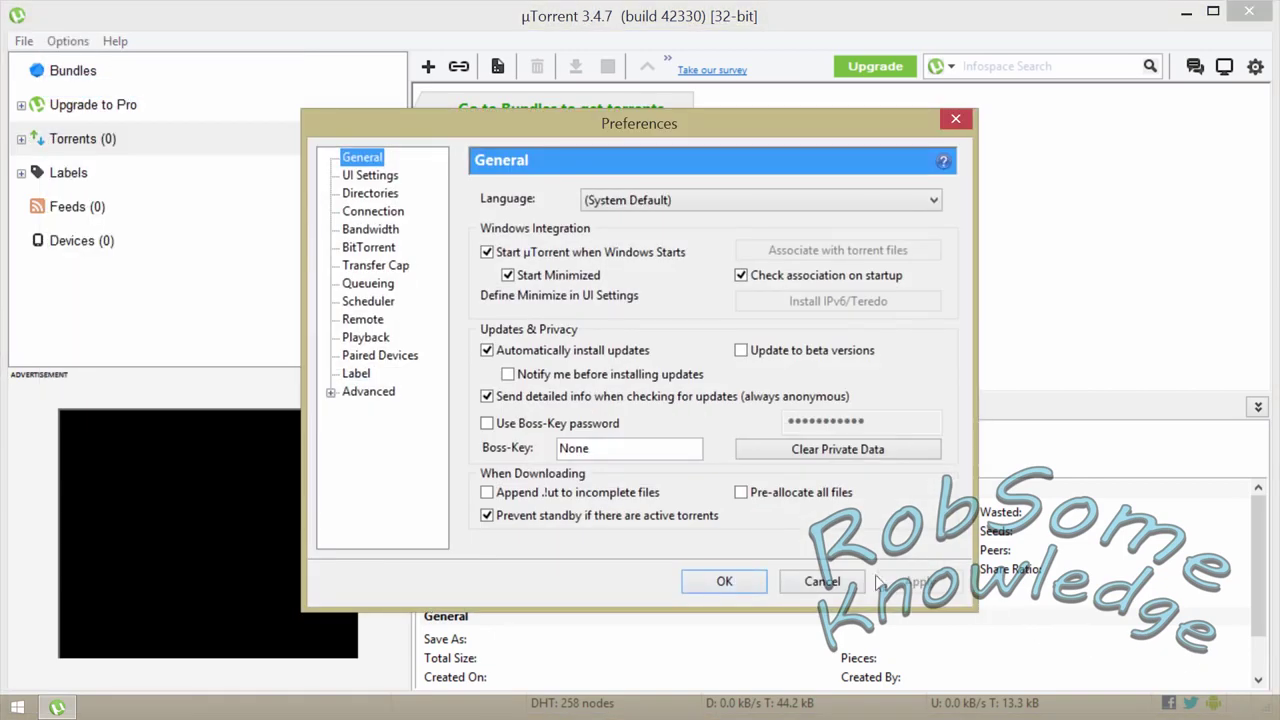
left_click(376, 214)
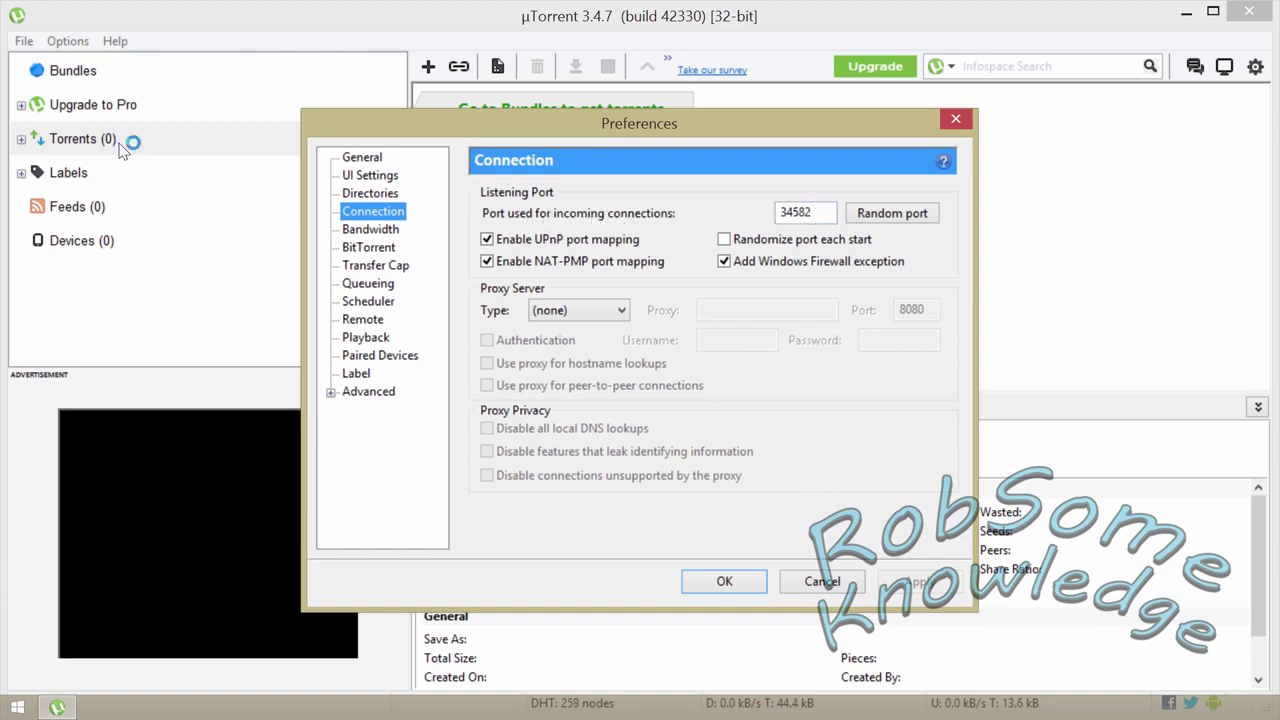
- Change the incoming listening port to 45682
double_click(818, 212)
type("45682")
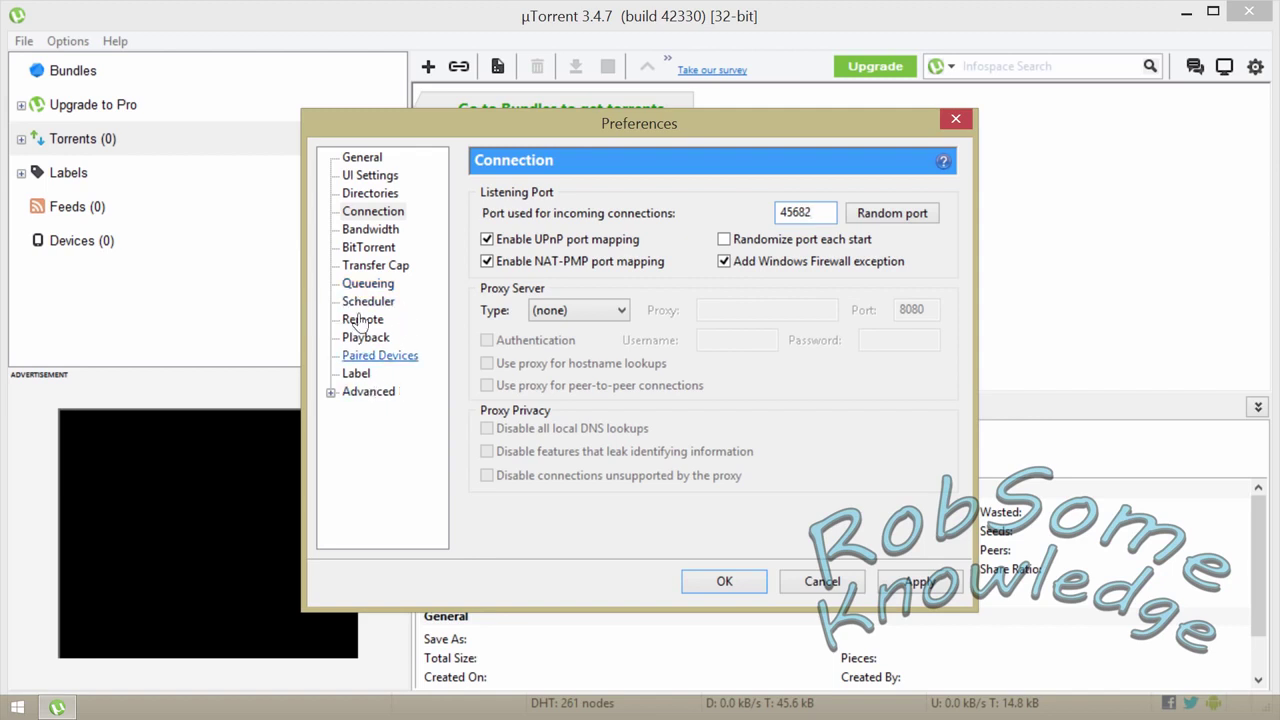
left_click(364, 231)
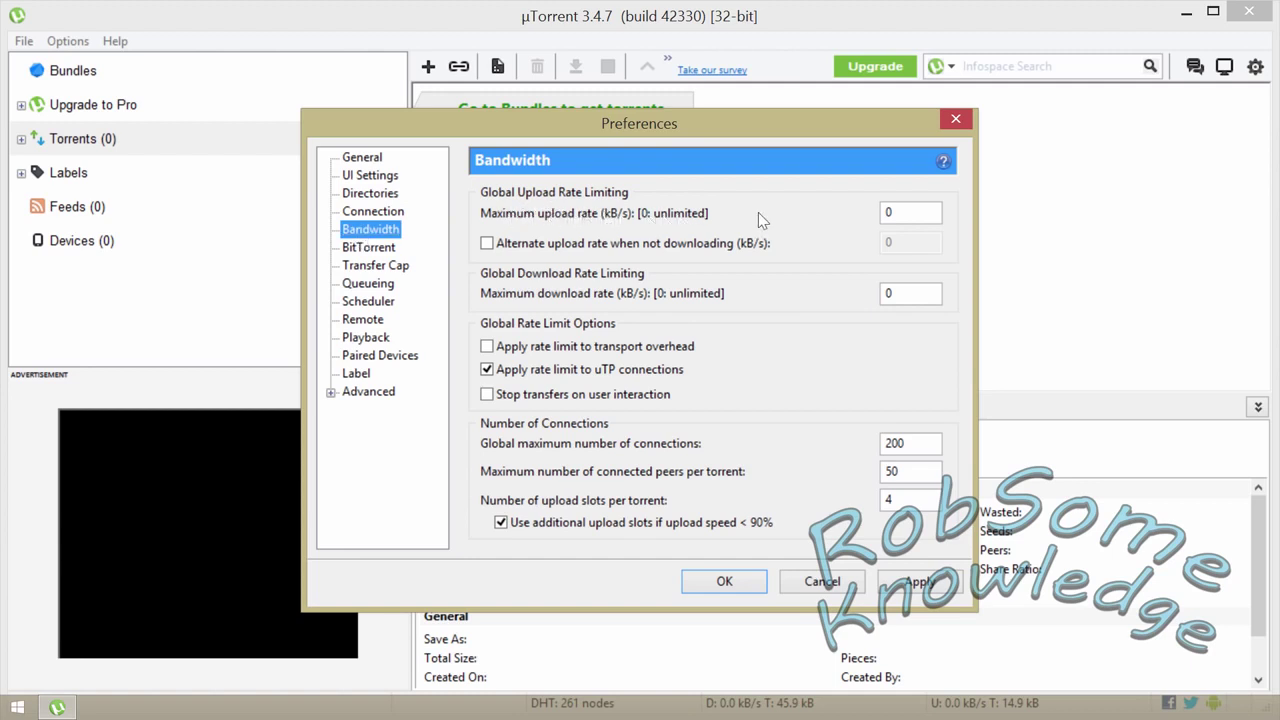
- Keep rates unlimited; set 2329 global connections, 1890 peers per torrent and 14 upload slots
left_click(912, 212)
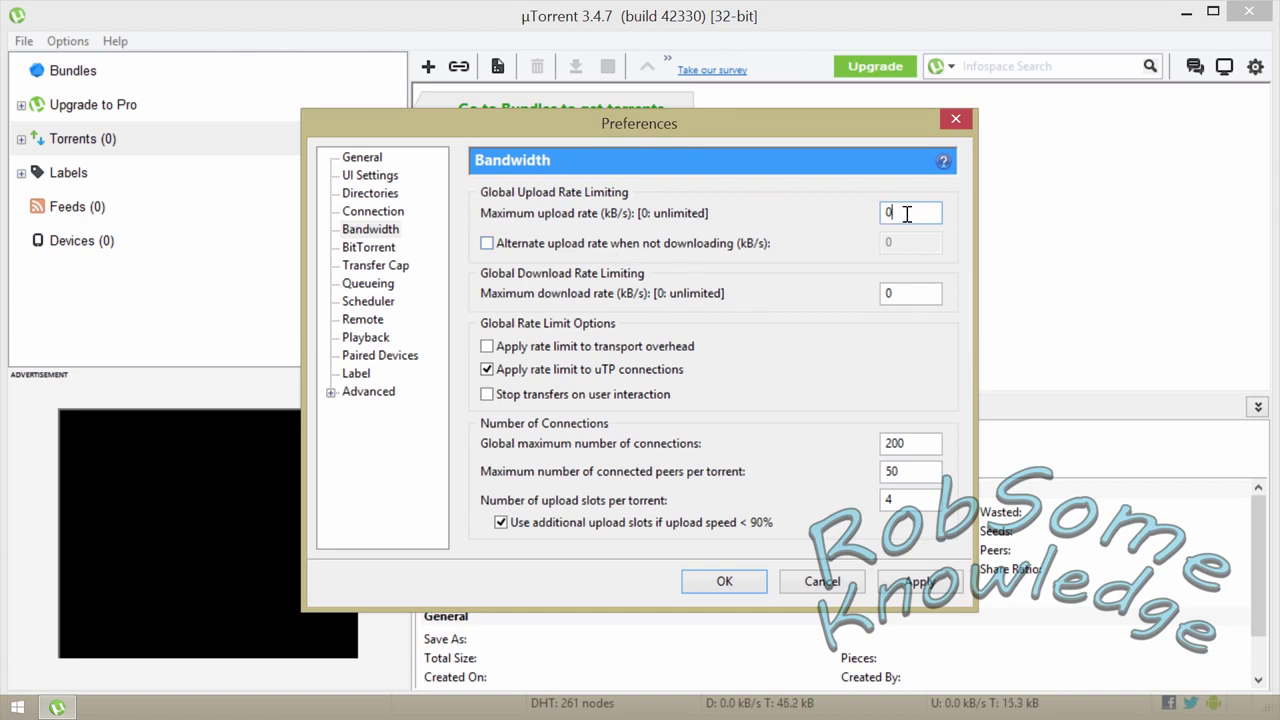
left_click_drag(905, 212, 849, 210)
left_click(904, 294)
double_click(928, 446)
type("2329")
key("Tab")
type("1890")
key("Tab")
type("14")
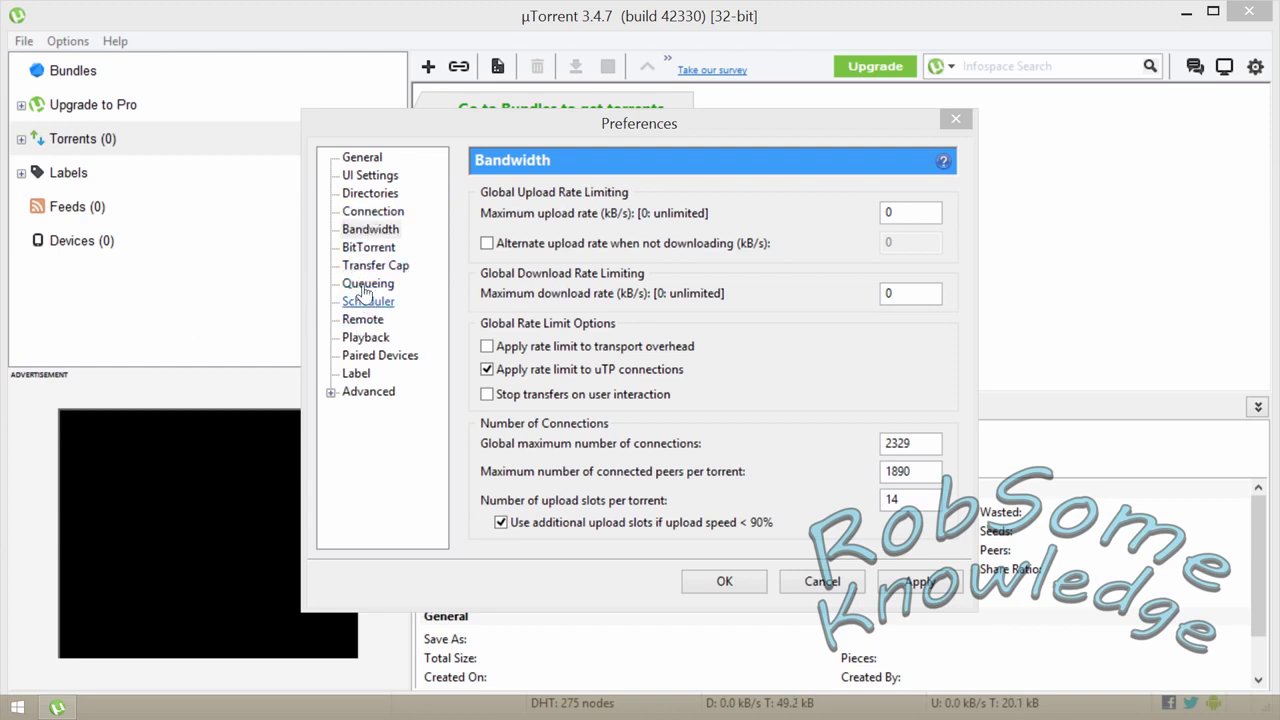
- Set BitTorrent outgoing protocol encryption to Enabled
left_click(368, 248)
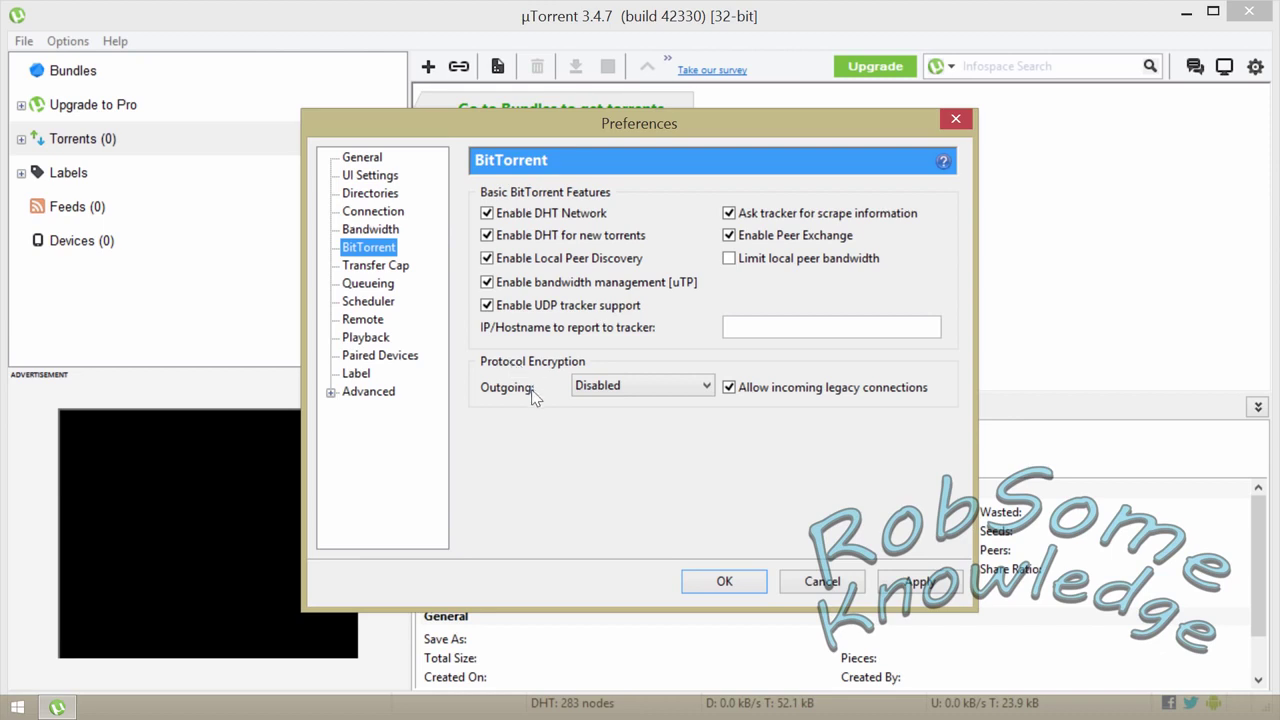
left_click(600, 388)
left_click(606, 420)
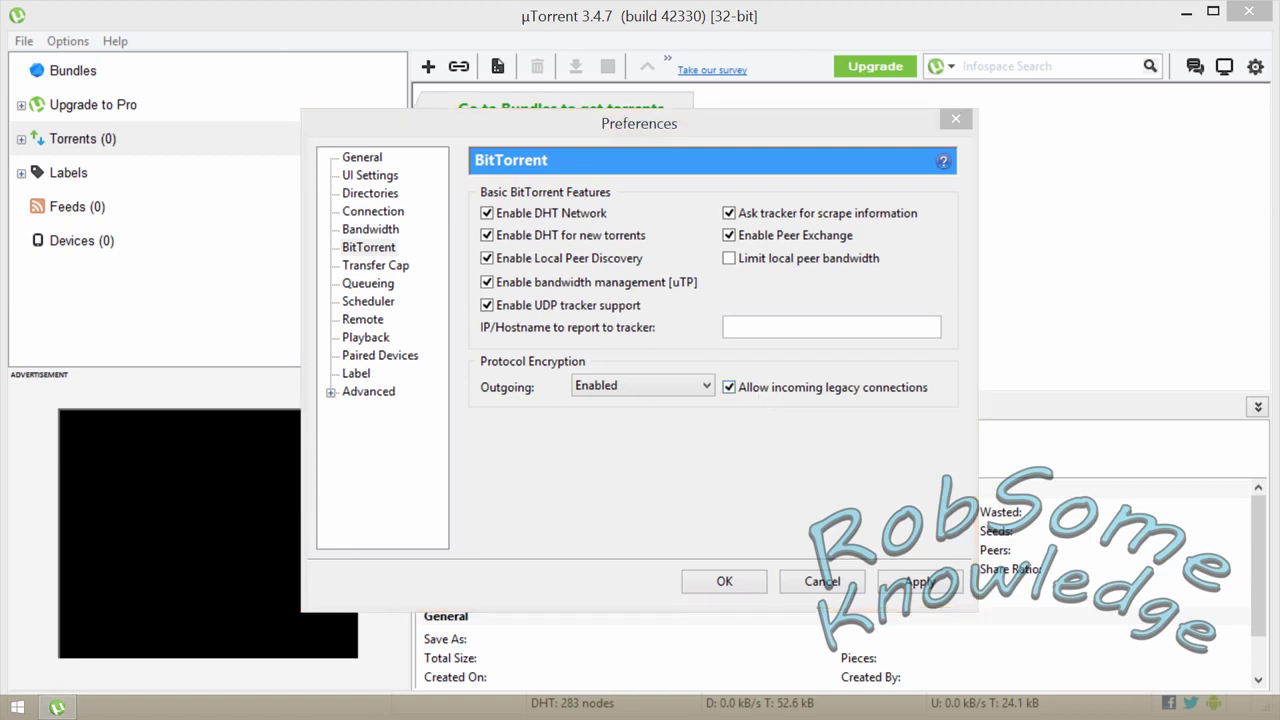
left_click(364, 288)
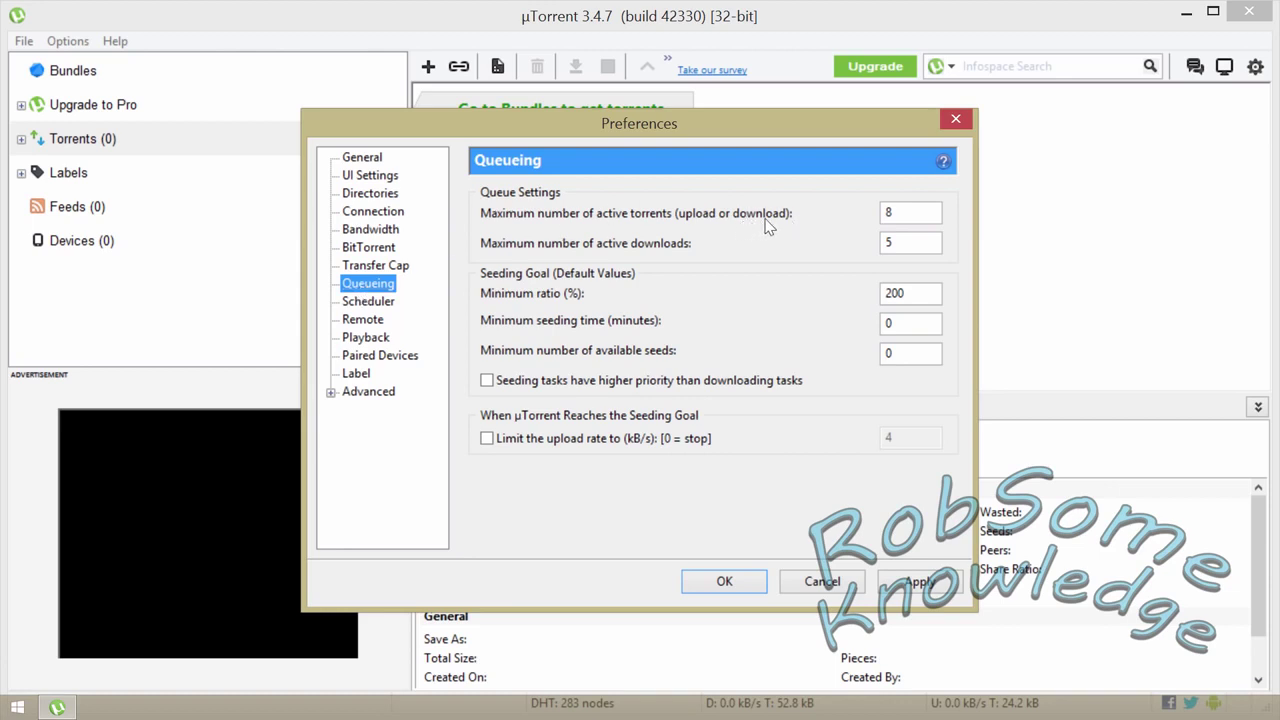
- Set the queue to 60 maximum active torrents and 63 maximum active downloads
double_click(936, 212)
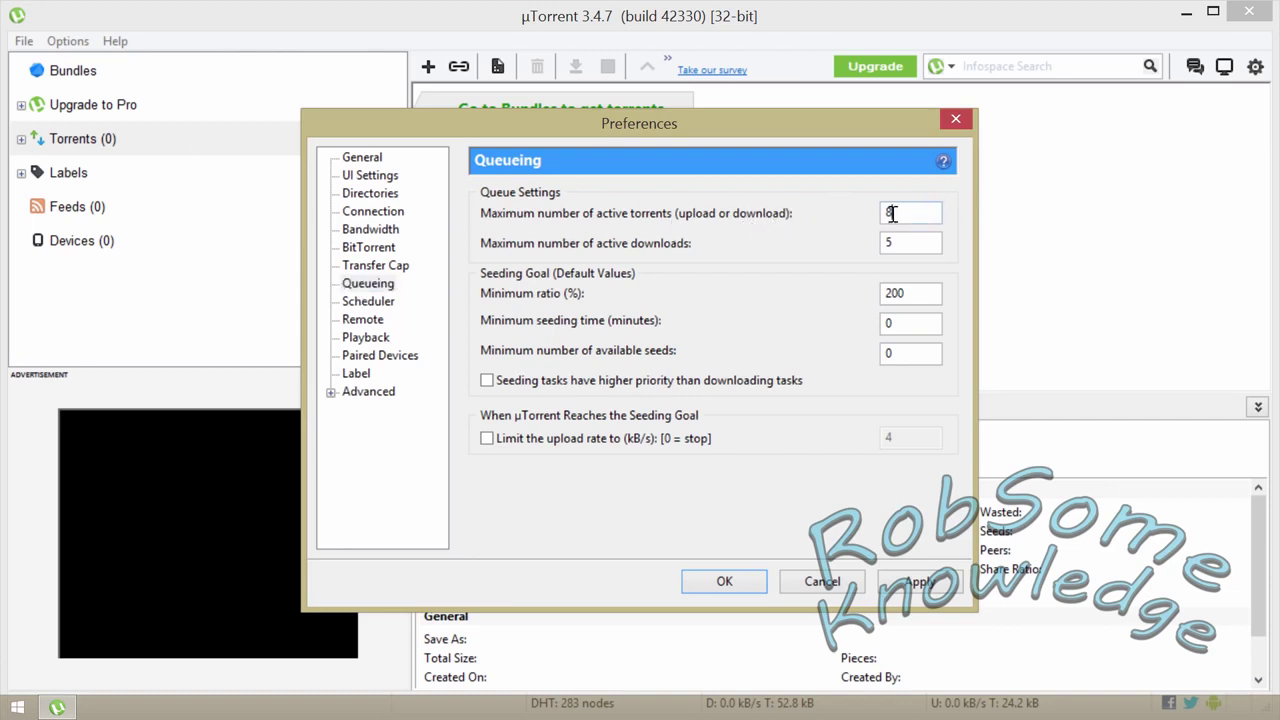
type("60")
double_click(917, 242)
type("63")
key("BackSpace")
type("5")
key("BackSpace")
type("3")
left_click_drag(920, 294, 729, 291)
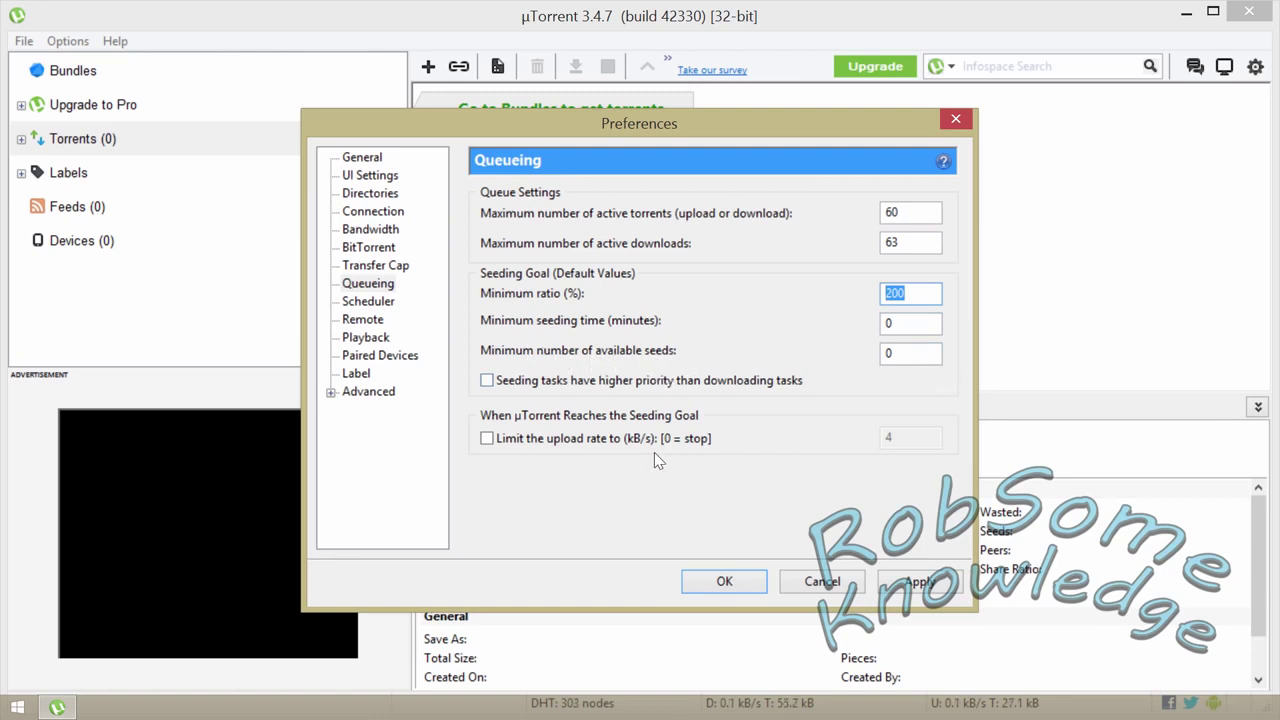
- Set bt.allow_same_ip to true in the Advanced settings
left_click(369, 392)
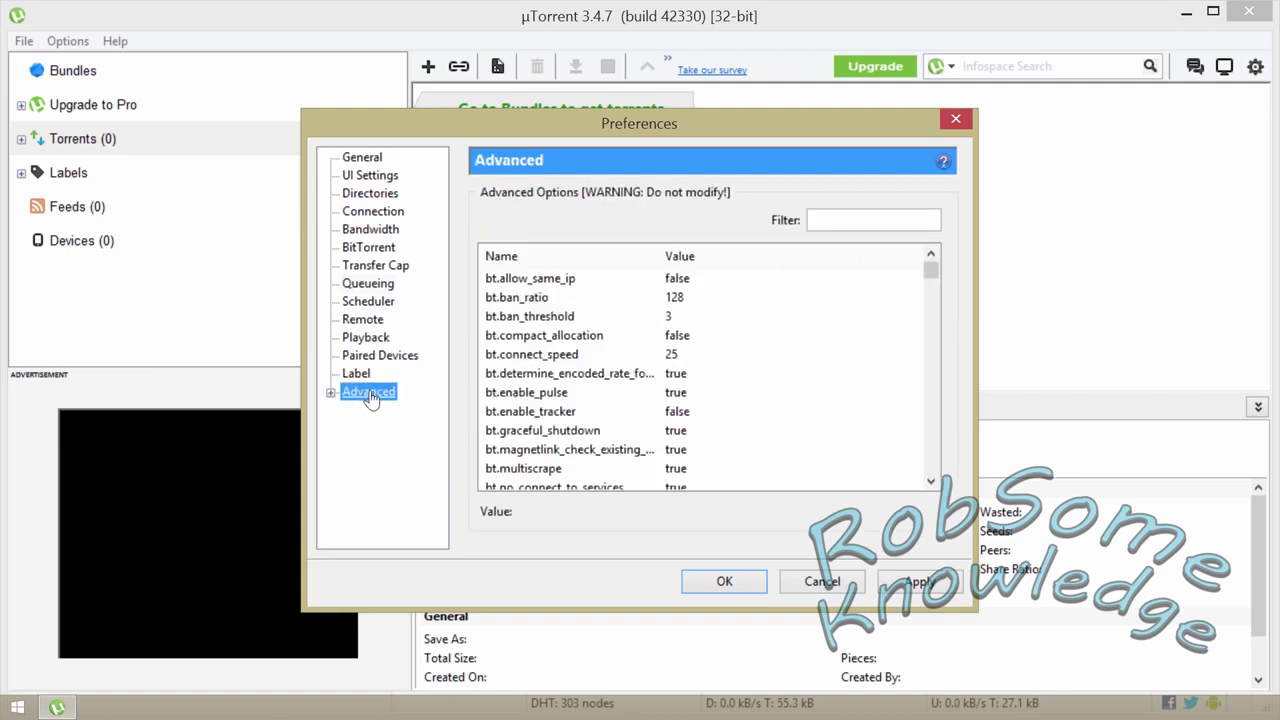
left_click(542, 282)
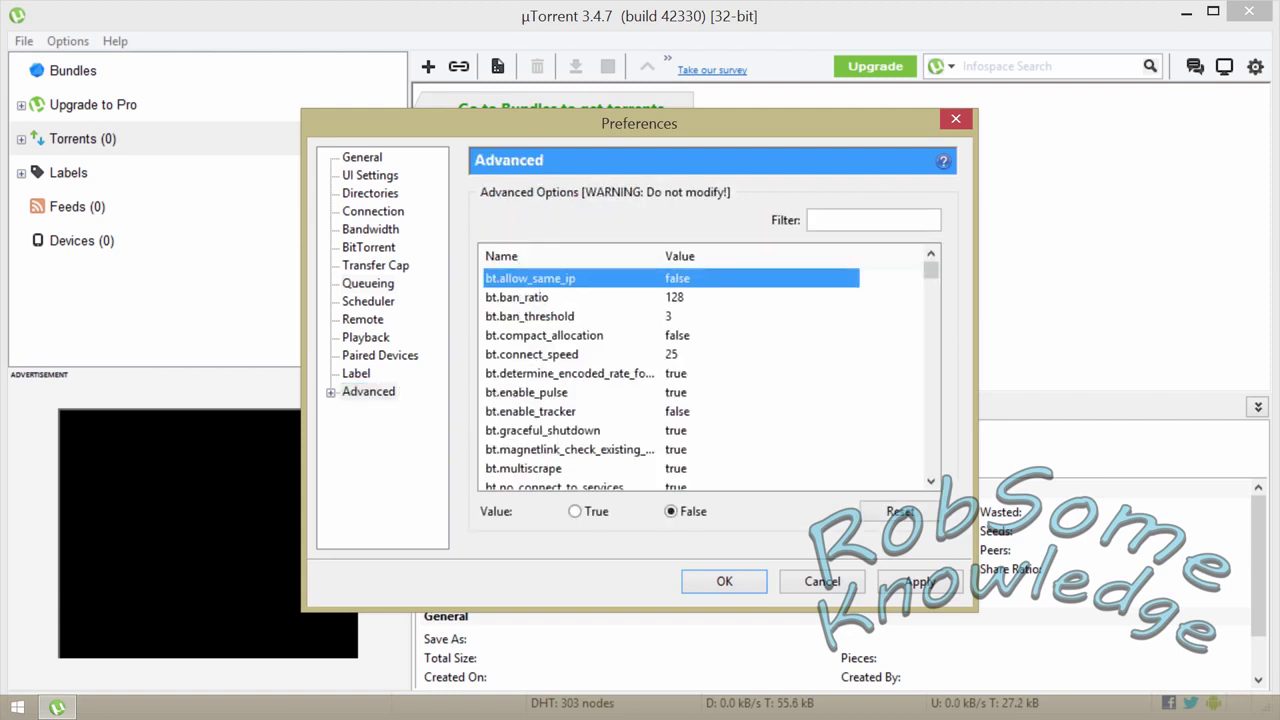
left_click(577, 513)
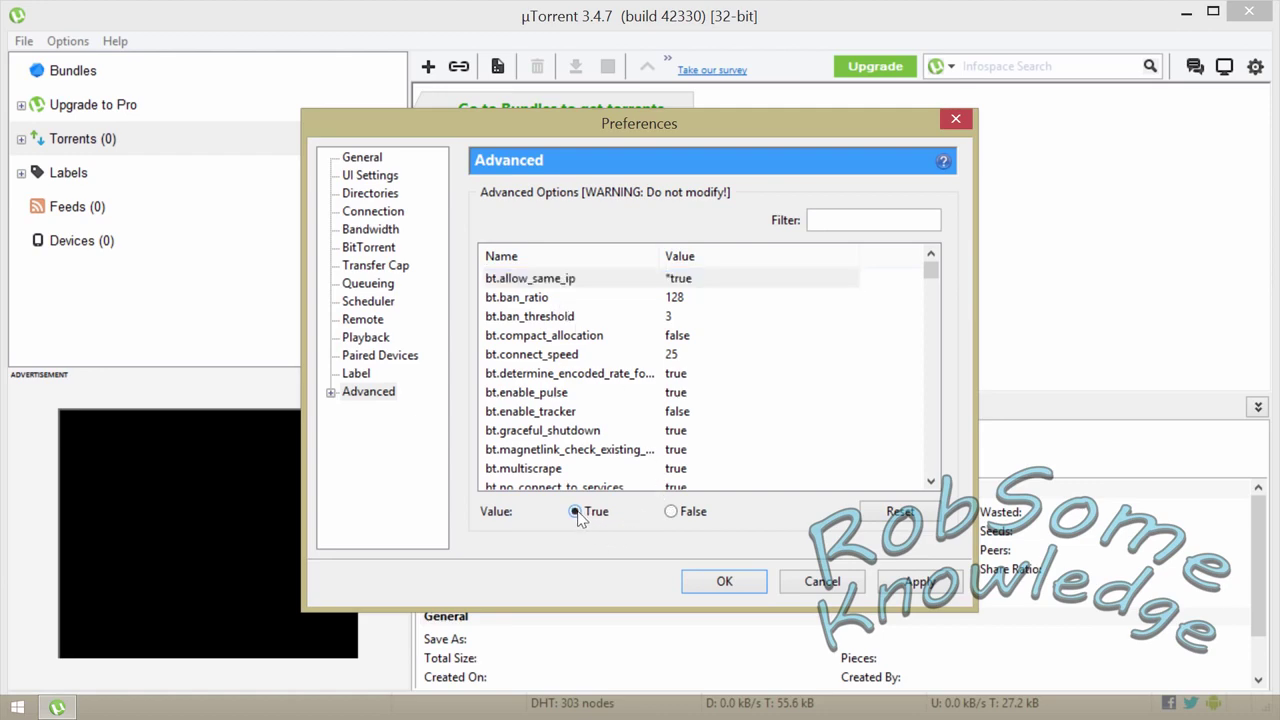
- Filter the advanced list for dht.rate and select its current value -1
left_click(546, 355)
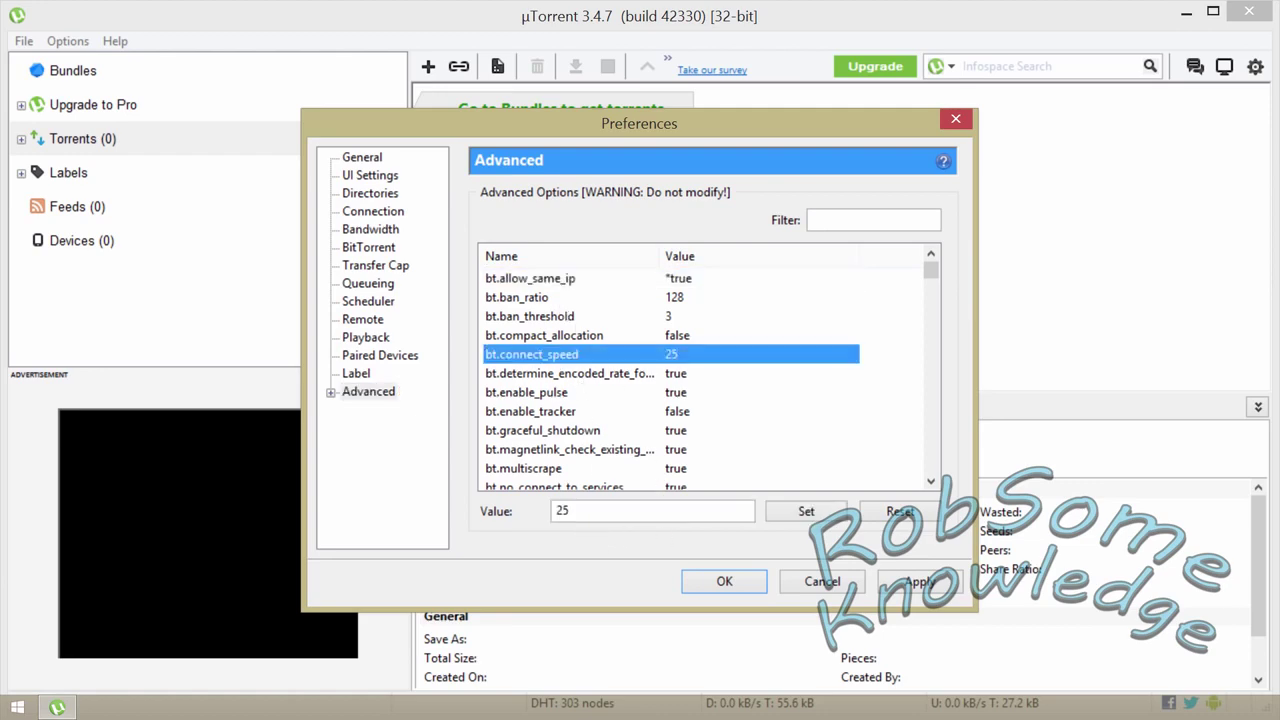
scroll(543, 358, "down", 2)
scroll(543, 366, "down", 2)
scroll(534, 400, "down", 3)
scroll(822, 265, "up", 6)
left_click(846, 224)
type("d")
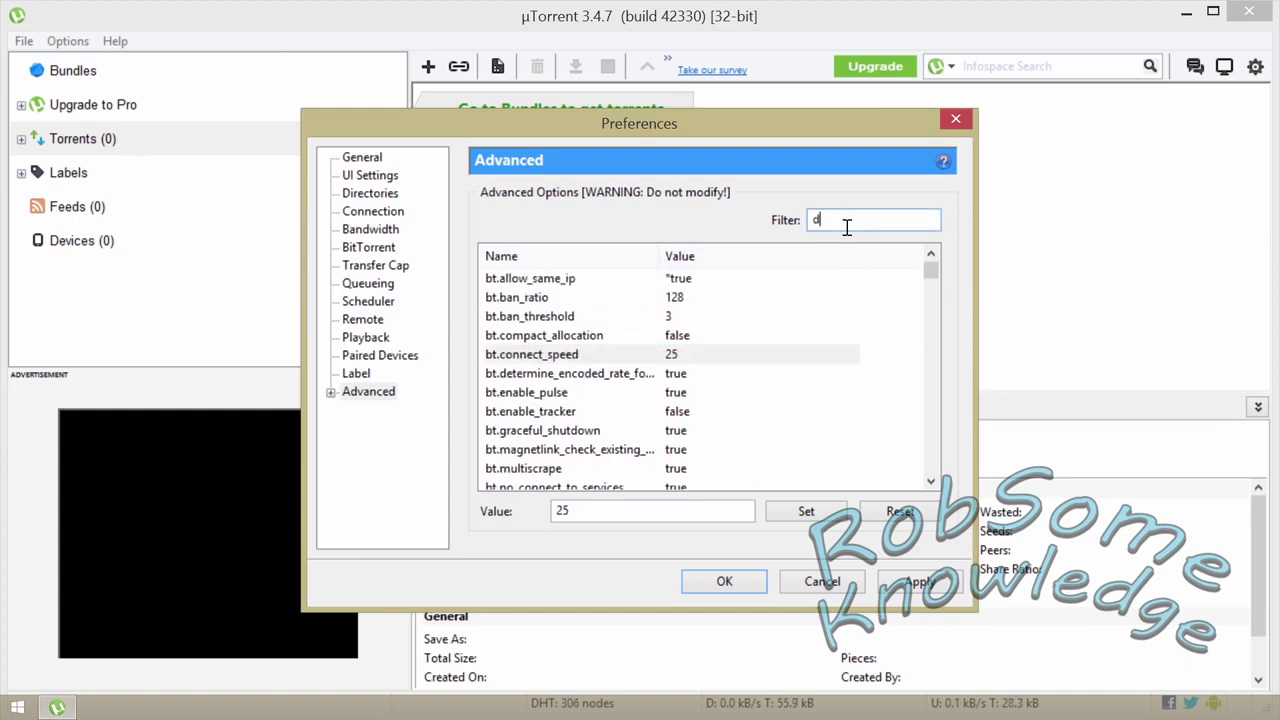
type("ht.rate")
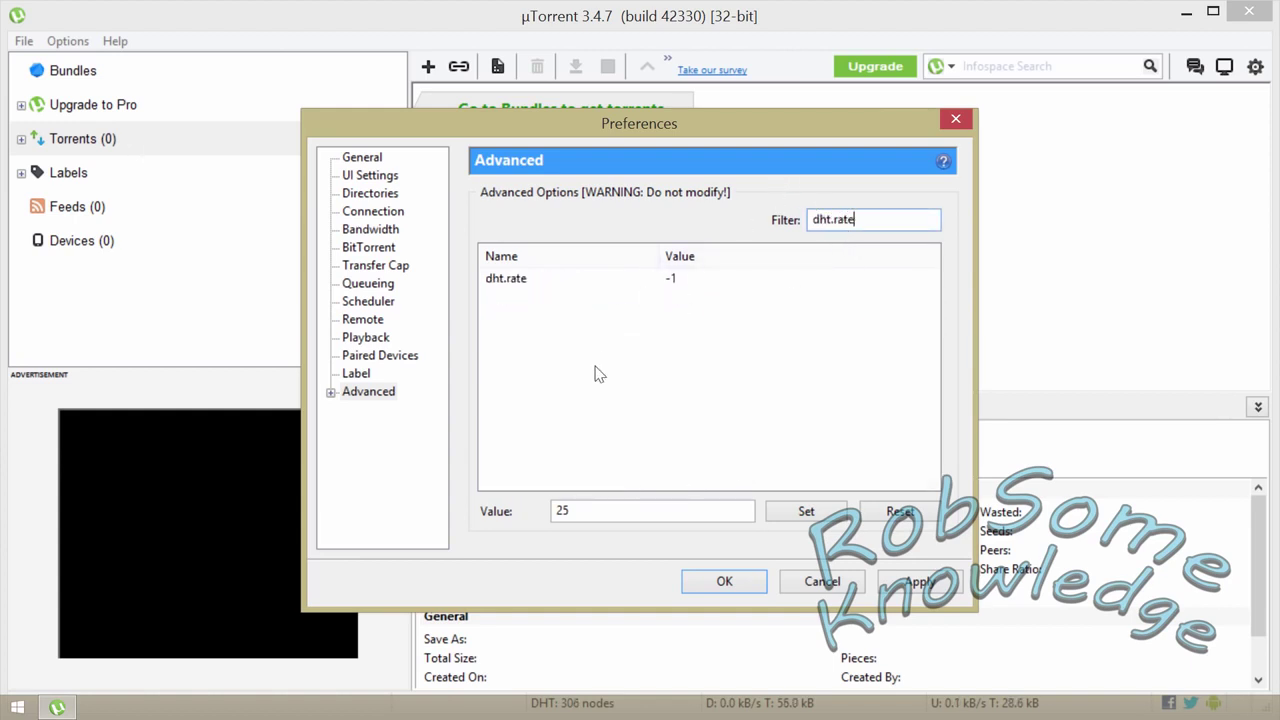
left_click(520, 278)
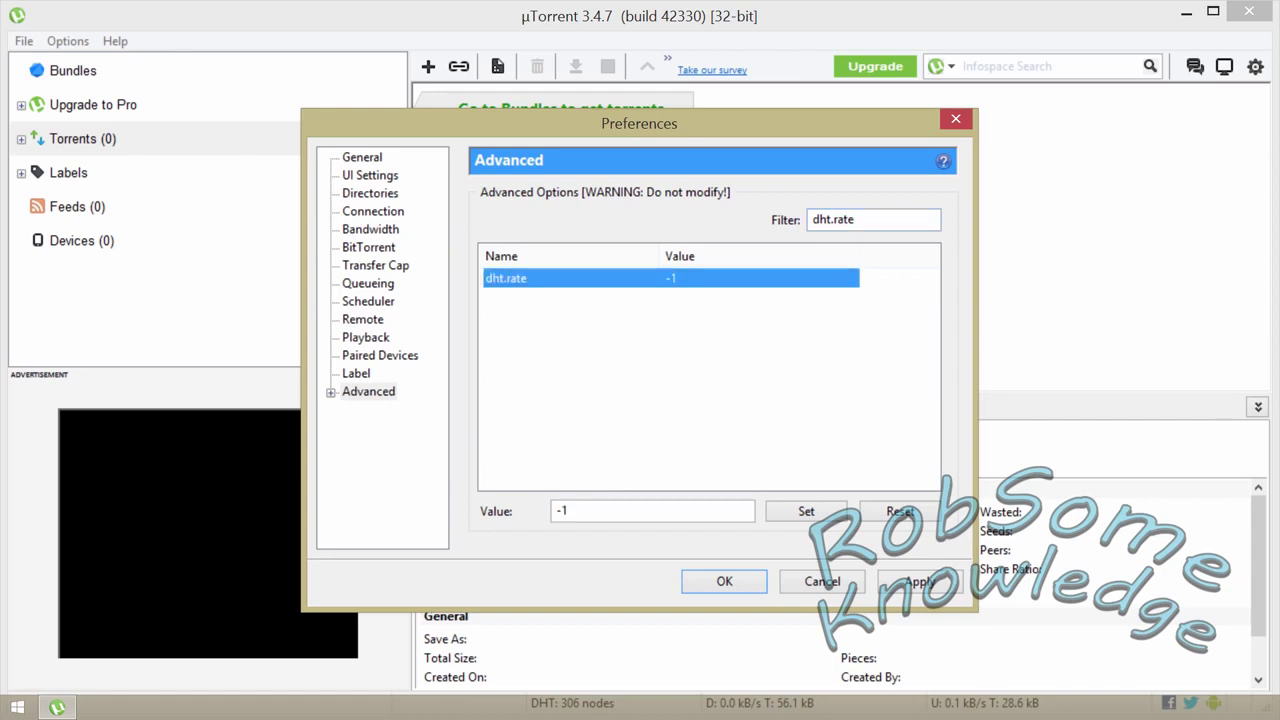
double_click(589, 511)
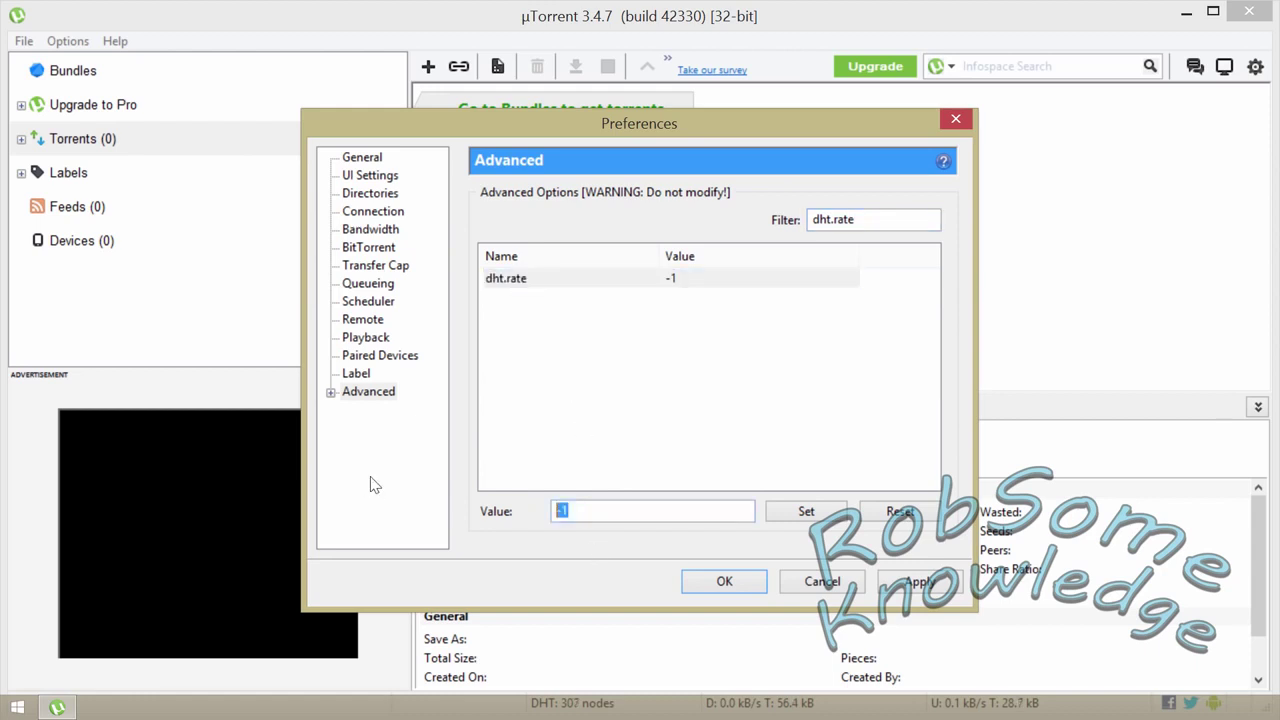
- Apply dht.rate value 2 and filter the advanced list for rss.update
type("2")
left_click(796, 511)
left_click_drag(905, 218, 810, 219)
type("rss.update")
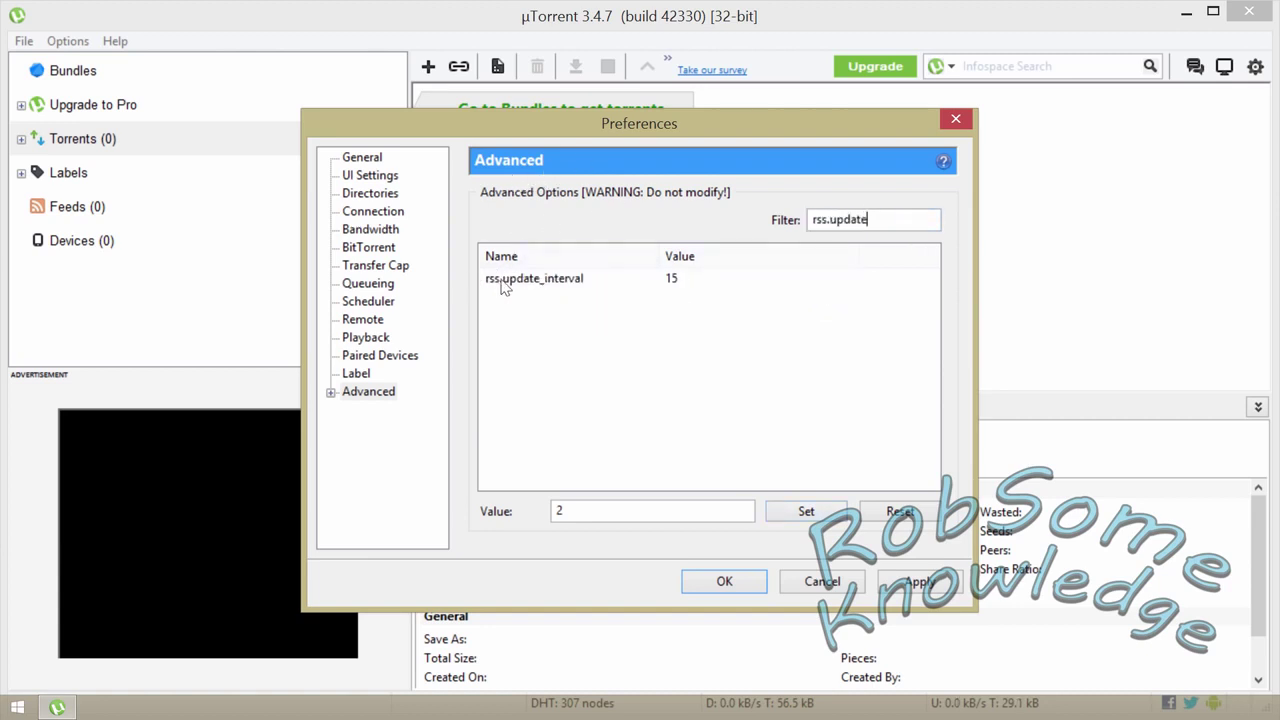
- Set rss.update_interval from 15 to 20 and save the preferences
left_click(524, 287)
double_click(603, 513)
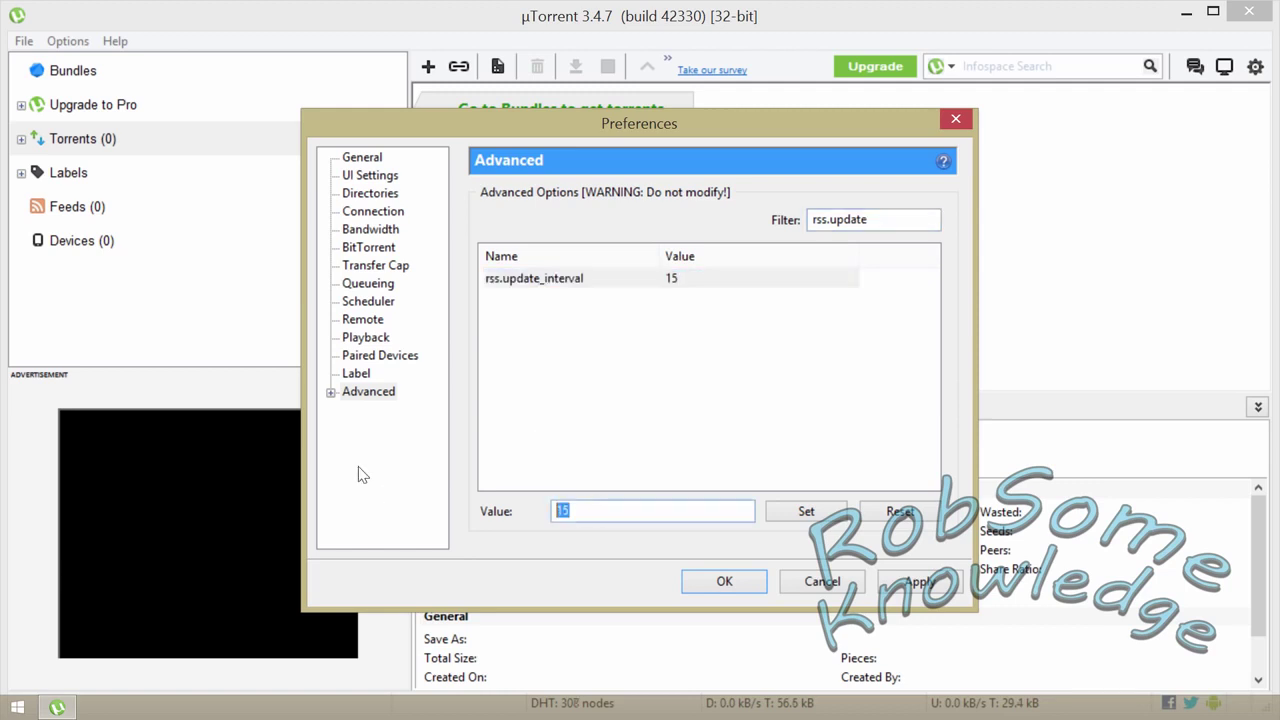
type("20")
left_click(800, 515)
left_click(723, 581)
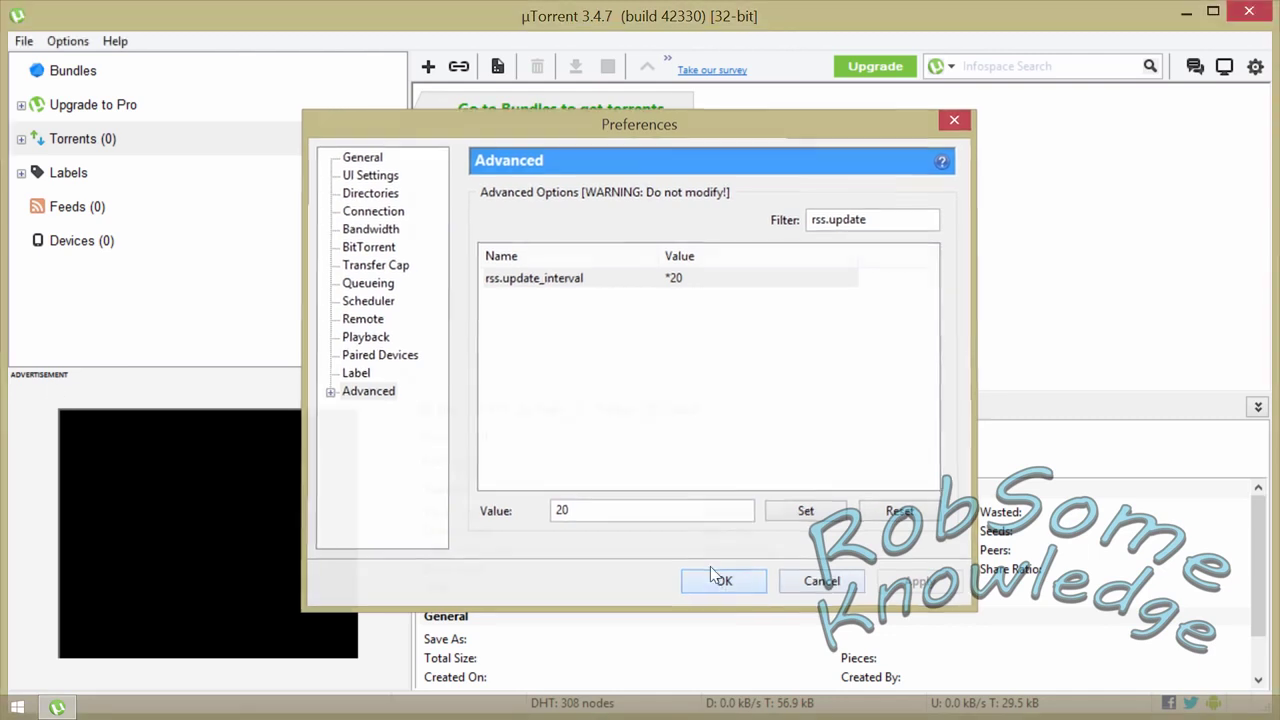